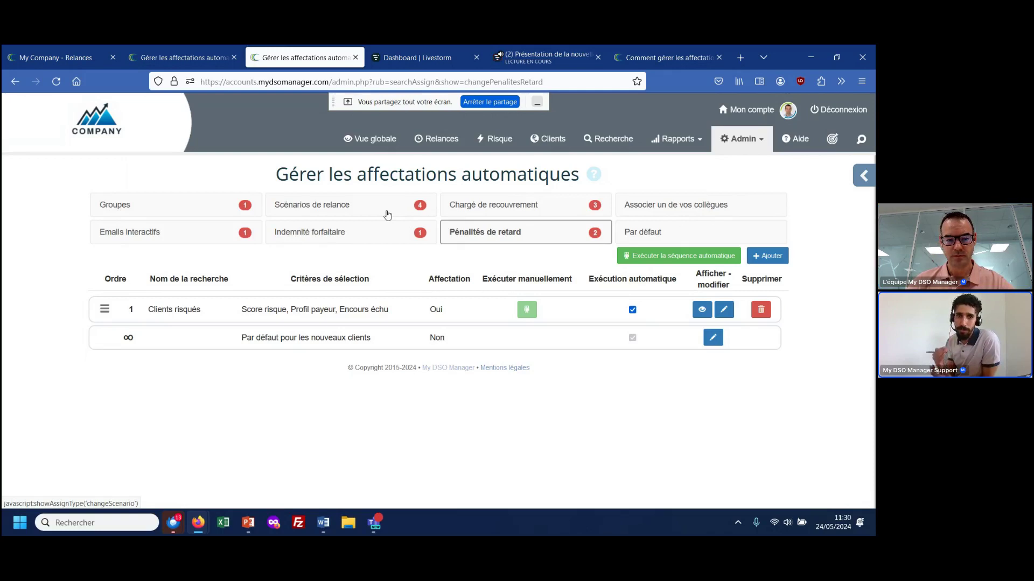
# In the Chargé de recouvrement assignments, move the Clients risqués rule above the Clients agence Bordeaux rule.
pyautogui.click(457, 210)
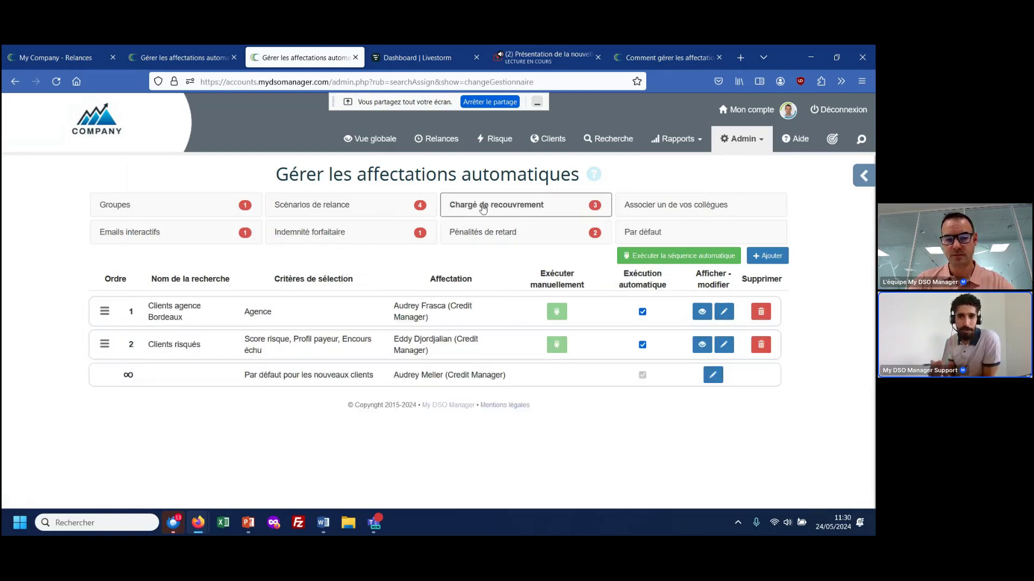
pyautogui.moveTo(104, 345); pyautogui.dragTo(104, 312)
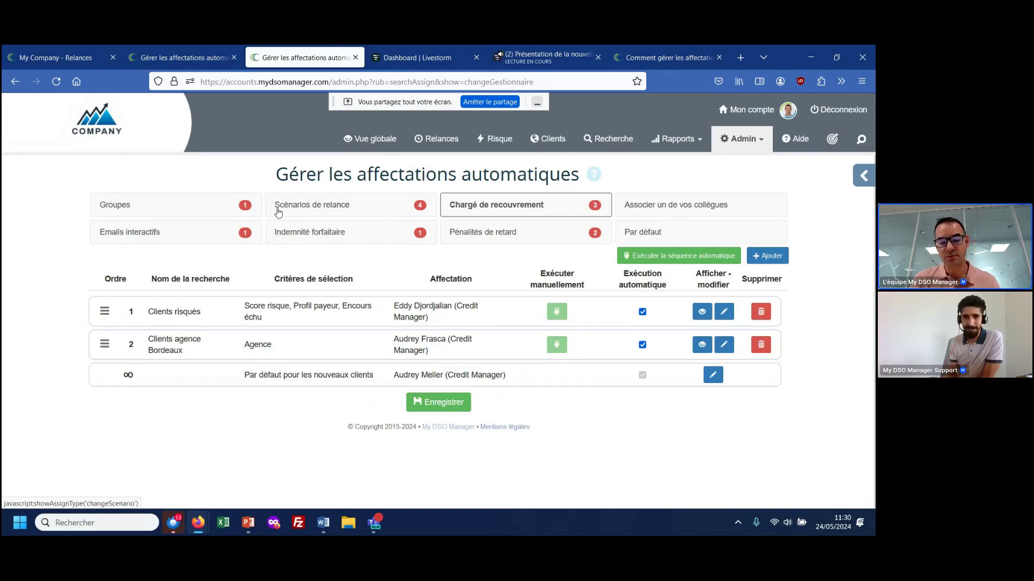
# Switch to PowerPoint to view the "A retenir !" slide on assignment levels, and return to the My DSO Manager page in Firefox.
pyautogui.click(249, 523)
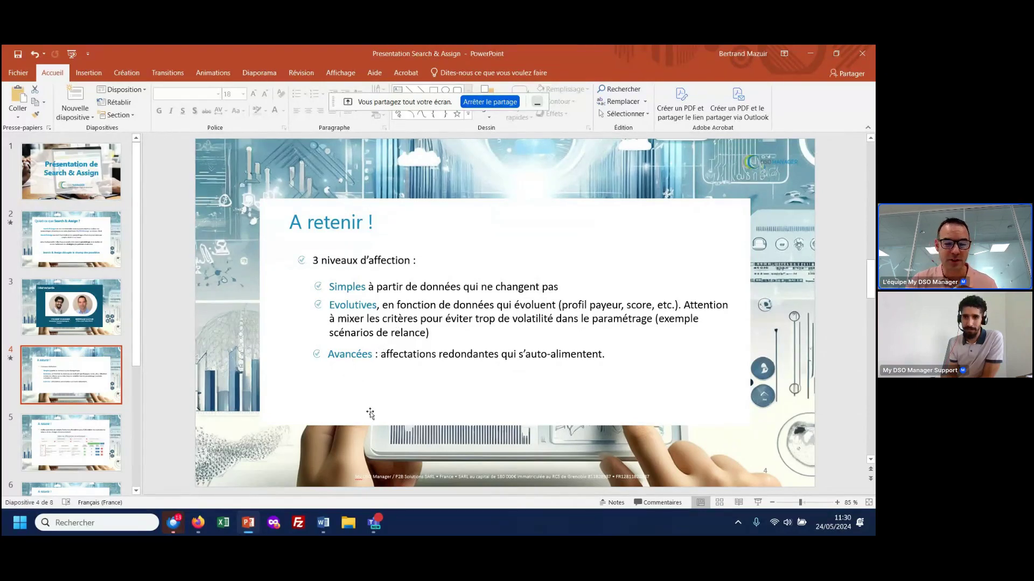
pyautogui.moveTo(197, 529)
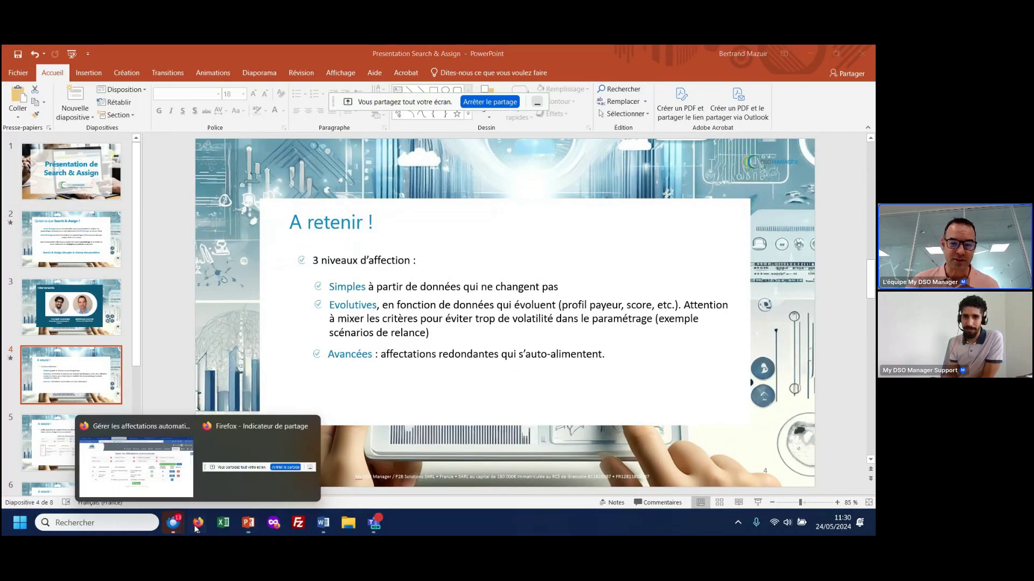
pyautogui.click(172, 458)
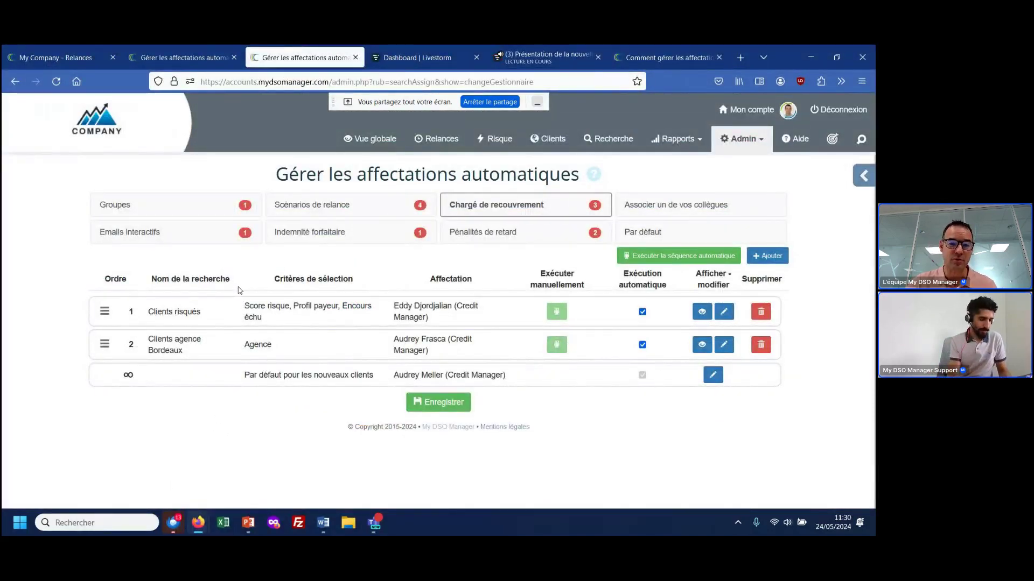
# Open the customer groups management page and review the risk category groups.
pyautogui.click(739, 141)
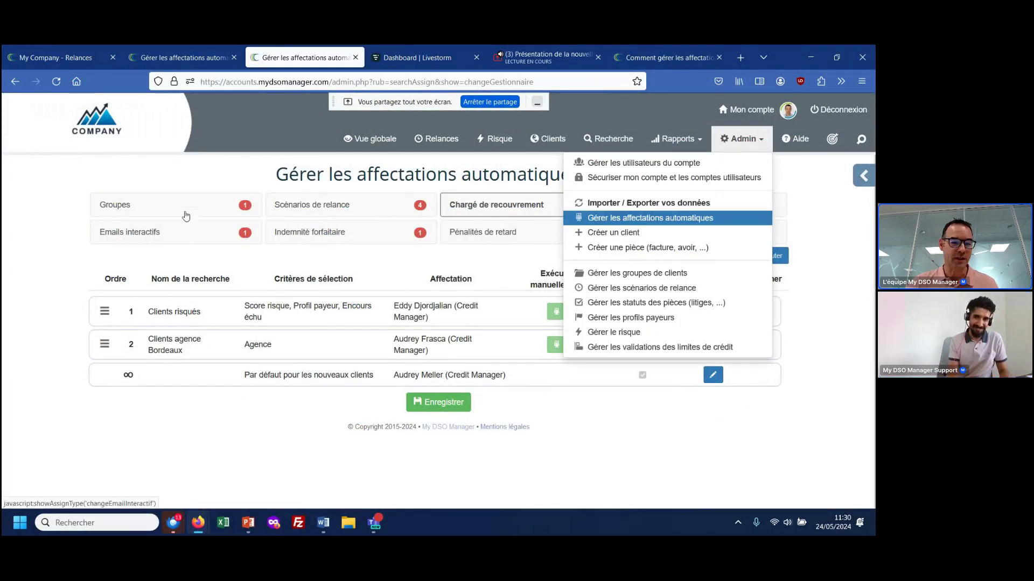
pyautogui.click(679, 273)
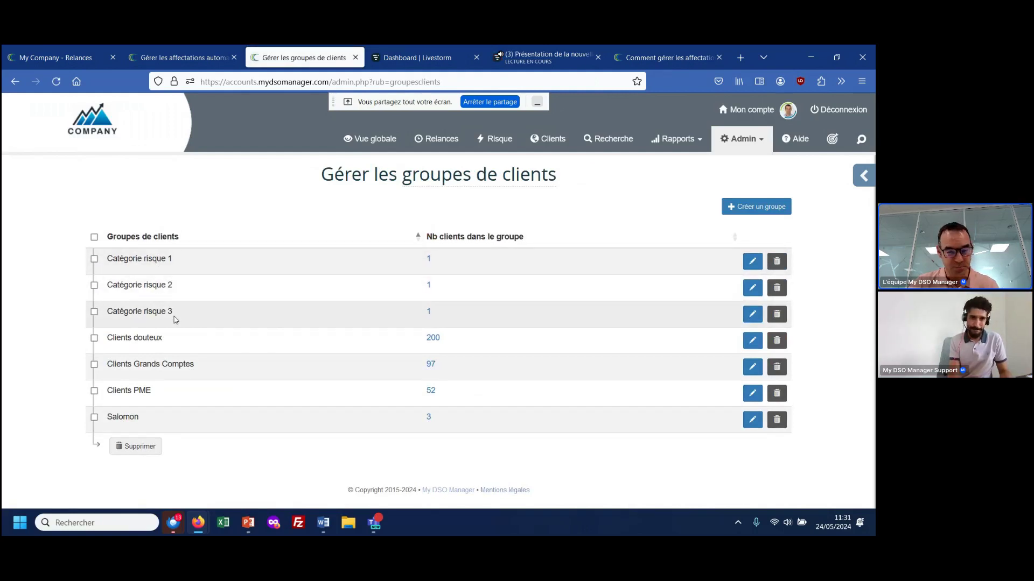
# Start an advanced customer search with Score risque as the first filter criterion.
pyautogui.click(602, 141)
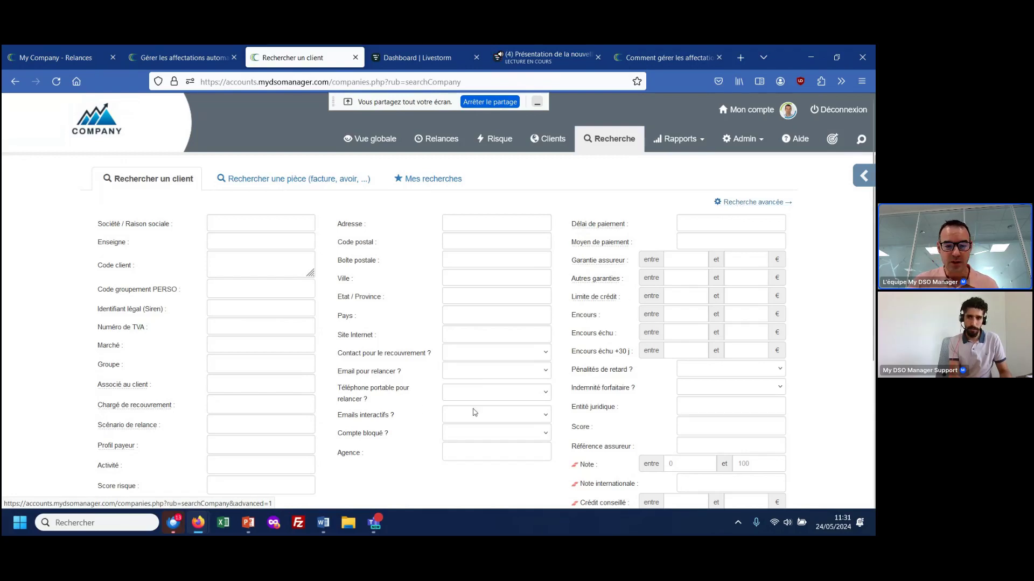
pyautogui.click(755, 208)
pyautogui.click(201, 251)
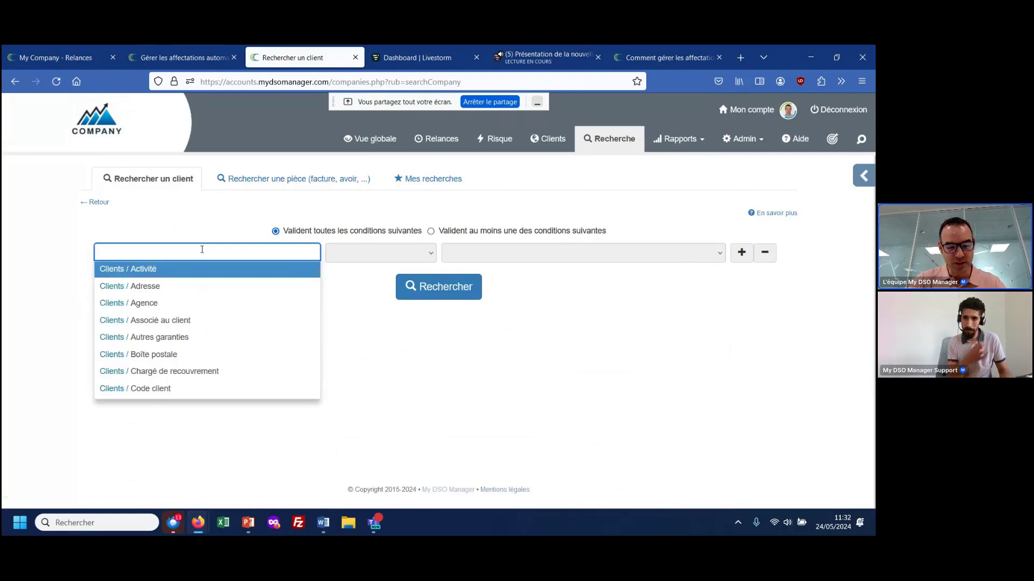
pyautogui.write('score')
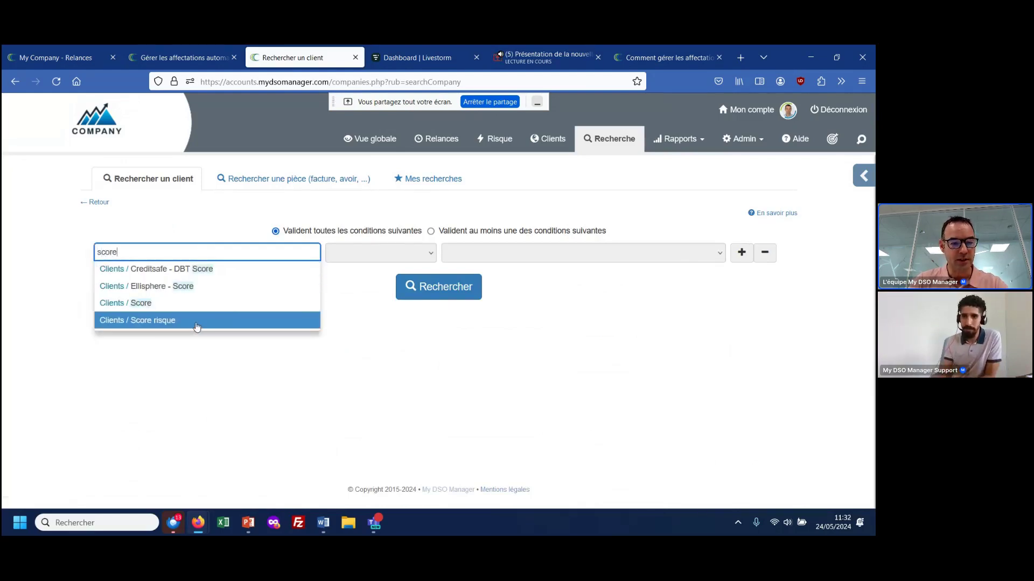
pyautogui.click(198, 326)
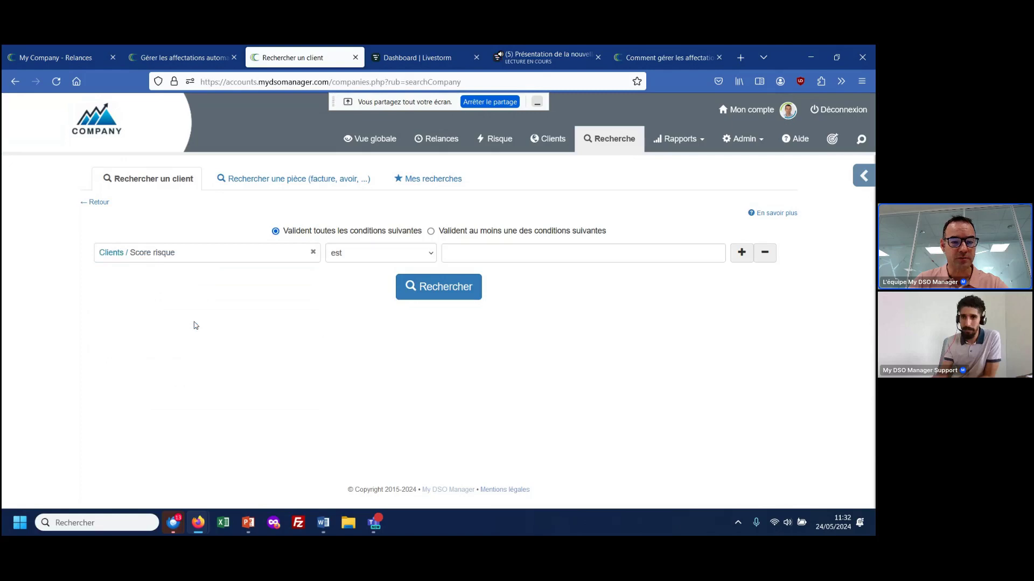
# Set the Score risque condition to match the values C, D and E.
pyautogui.click(475, 254)
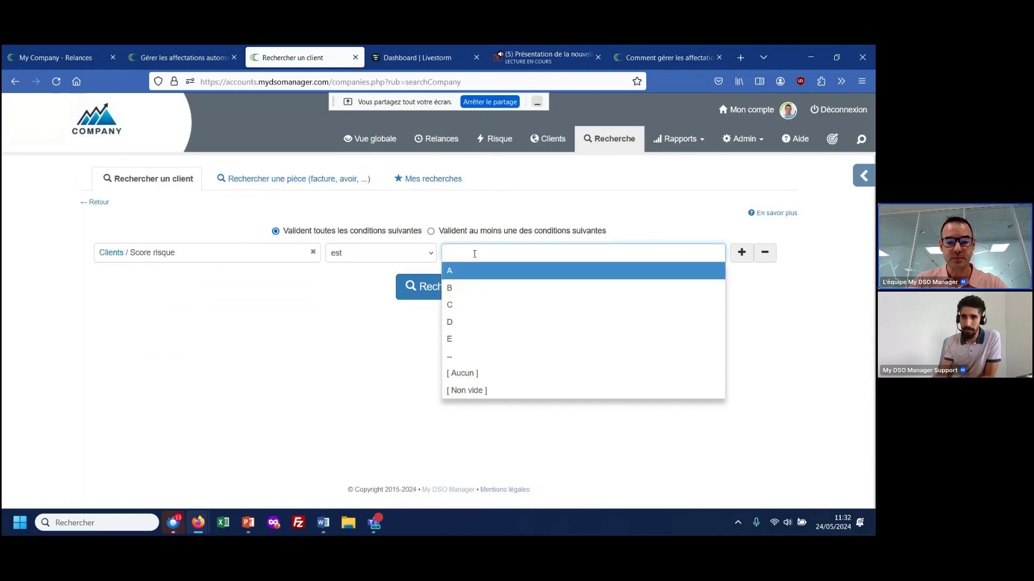
pyautogui.click(461, 312)
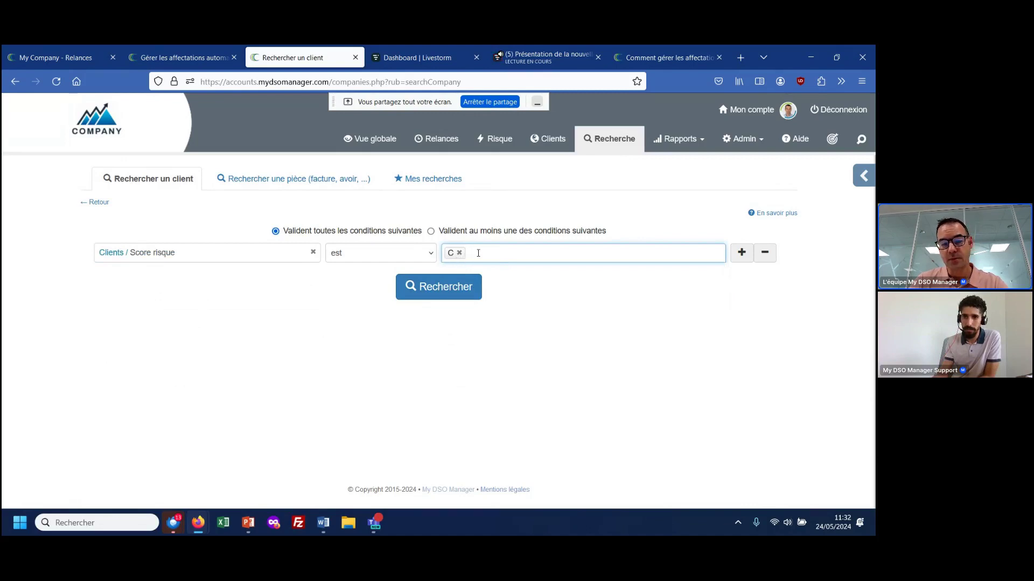
pyautogui.click(478, 253)
pyautogui.click(462, 305)
pyautogui.click(496, 253)
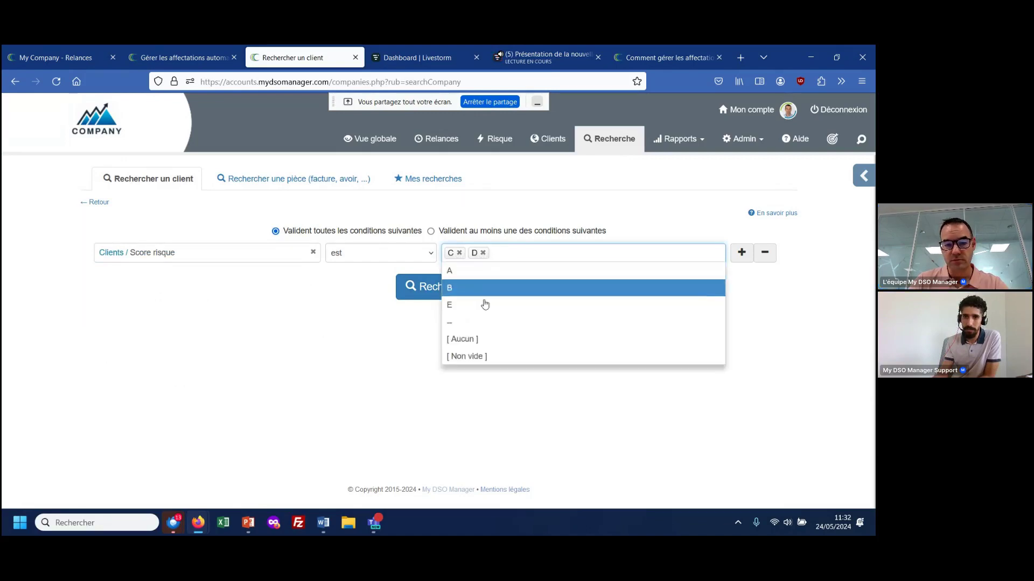
pyautogui.click(470, 307)
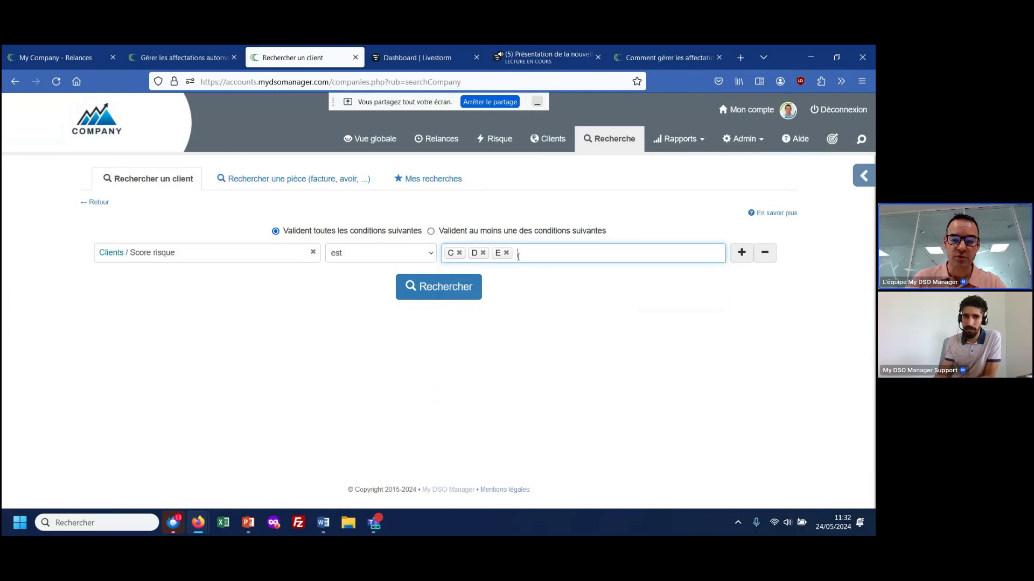
# Add a Profil payeur condition matching Mauvais payeurs / Bad payers and Très mauvais payeur / Very bad payer.
pyautogui.click(742, 253)
pyautogui.click(153, 273)
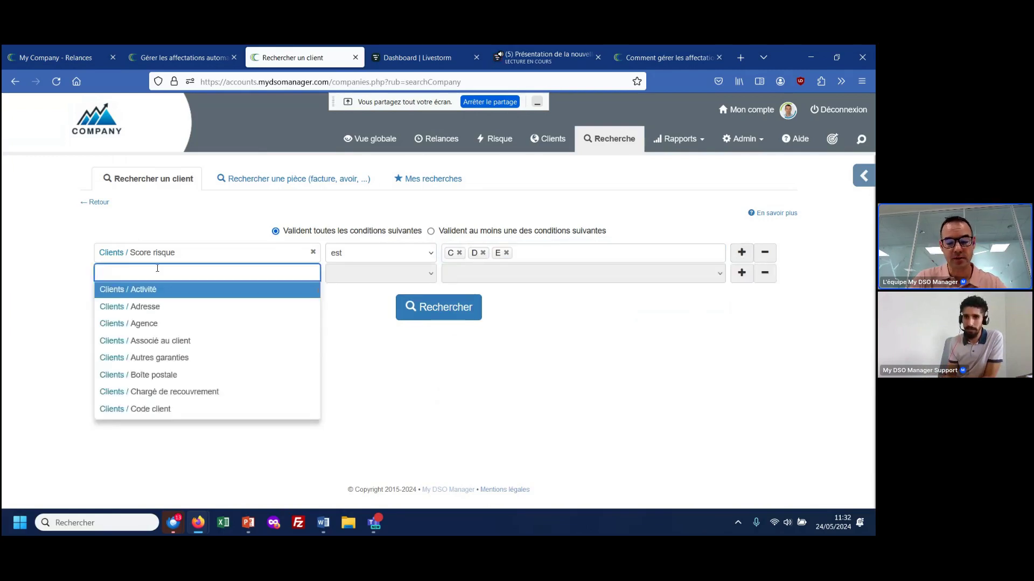
pyautogui.write('profil')
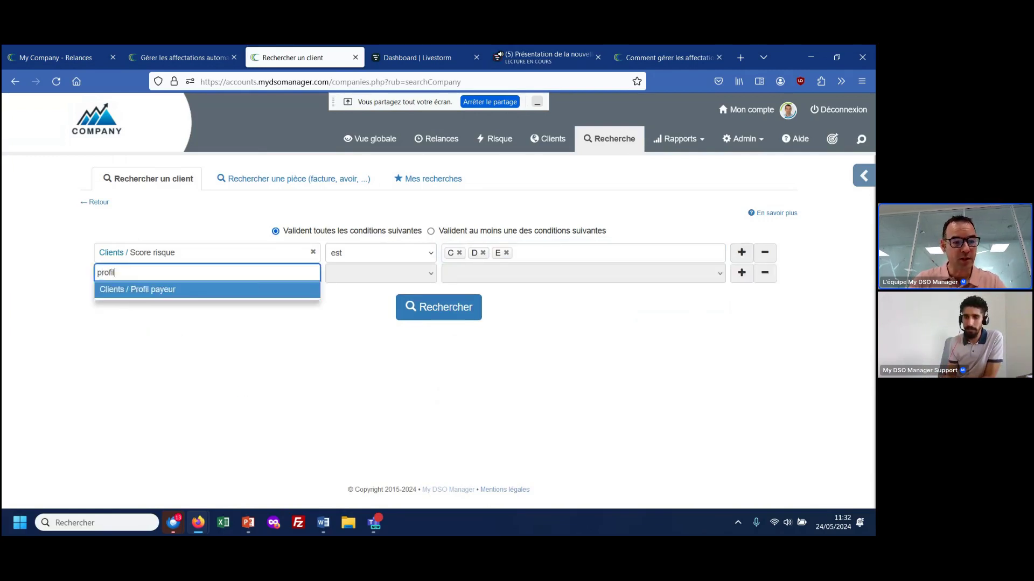
pyautogui.click(221, 291)
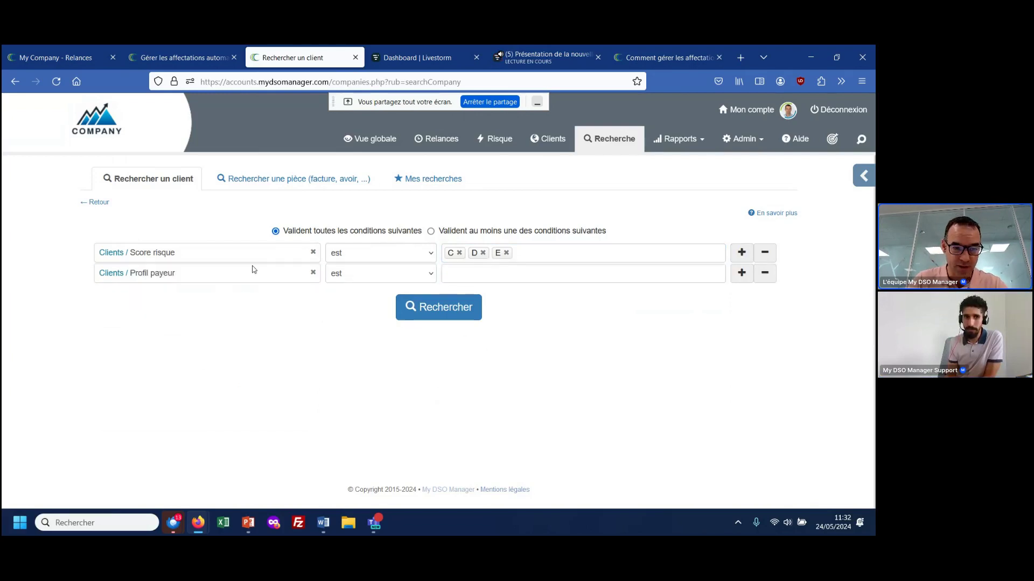
pyautogui.click(504, 275)
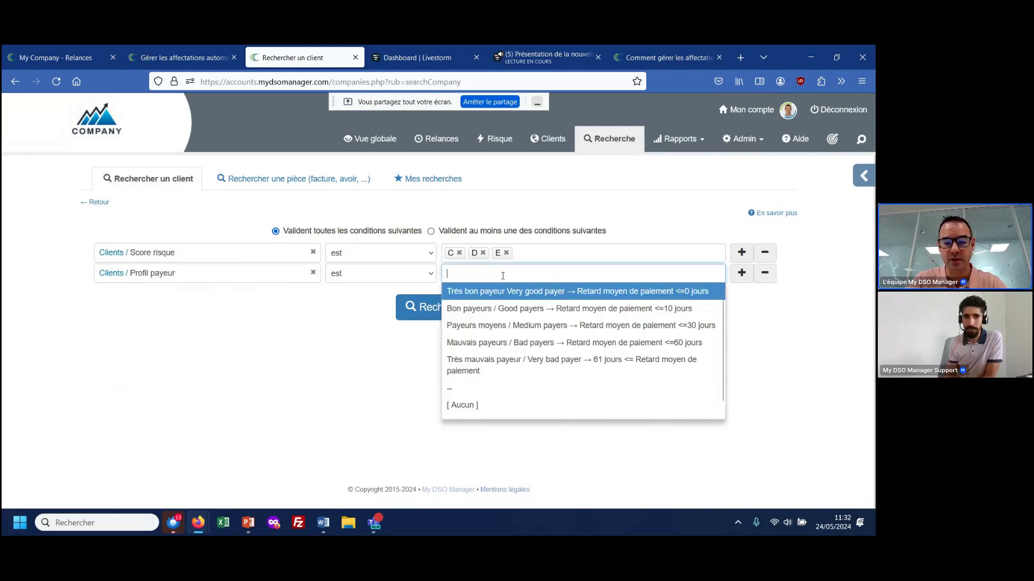
pyautogui.click(511, 345)
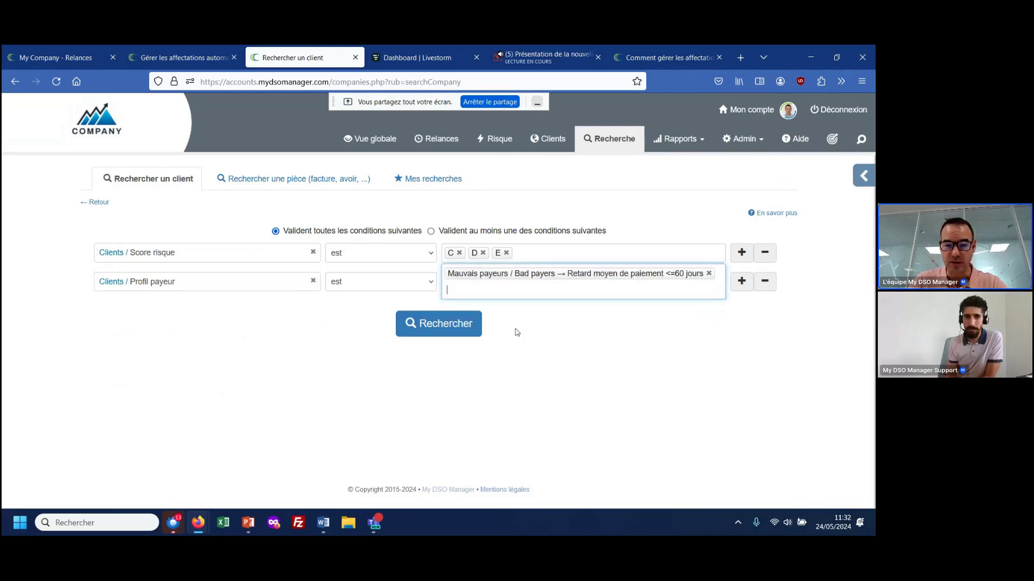
pyautogui.click(531, 289)
pyautogui.click(500, 367)
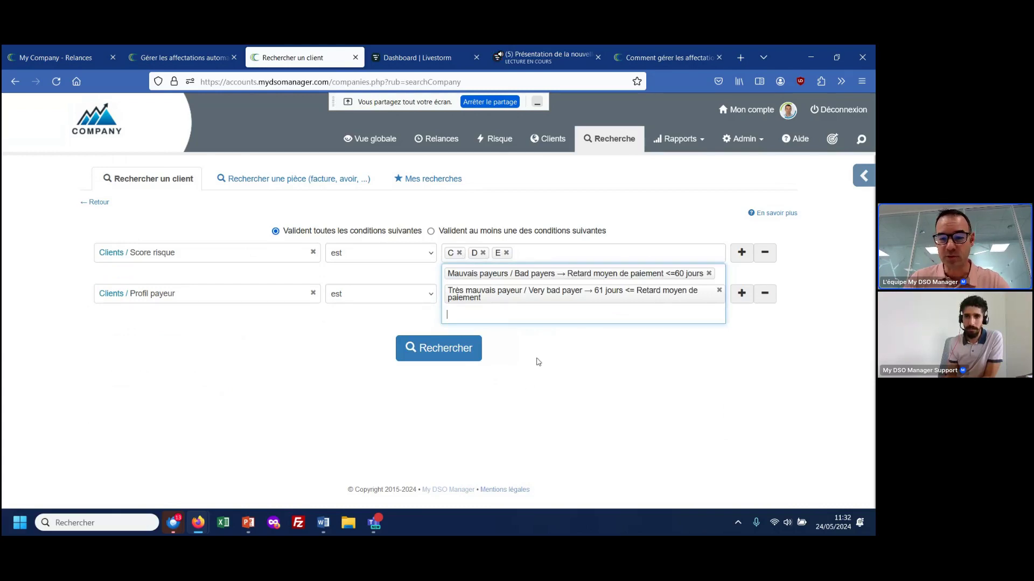
# Add a Garantie assureur condition with an upper limit of 0 €.
pyautogui.click(741, 294)
pyautogui.click(251, 334)
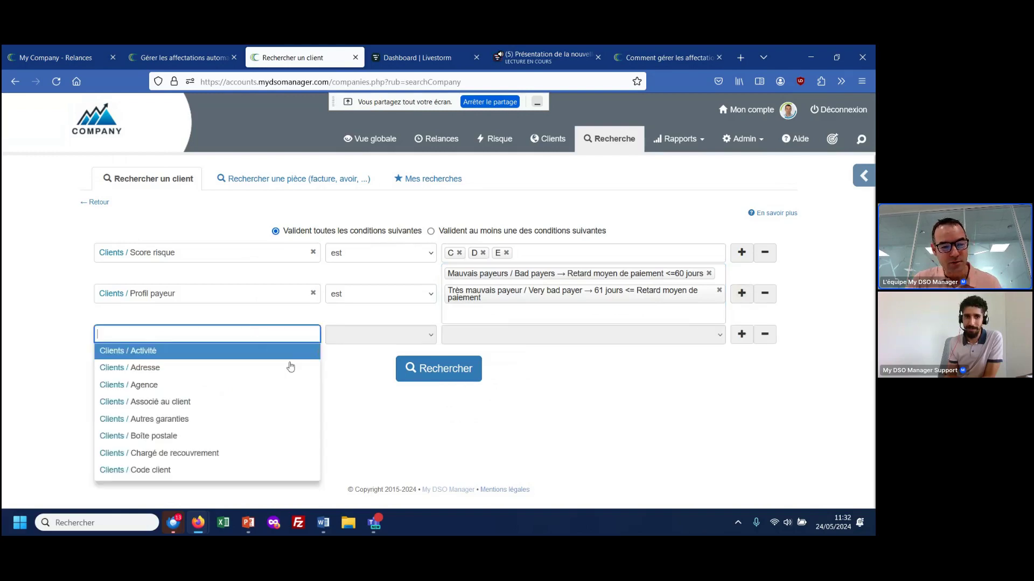
pyautogui.scroll(-5, 318, 368)
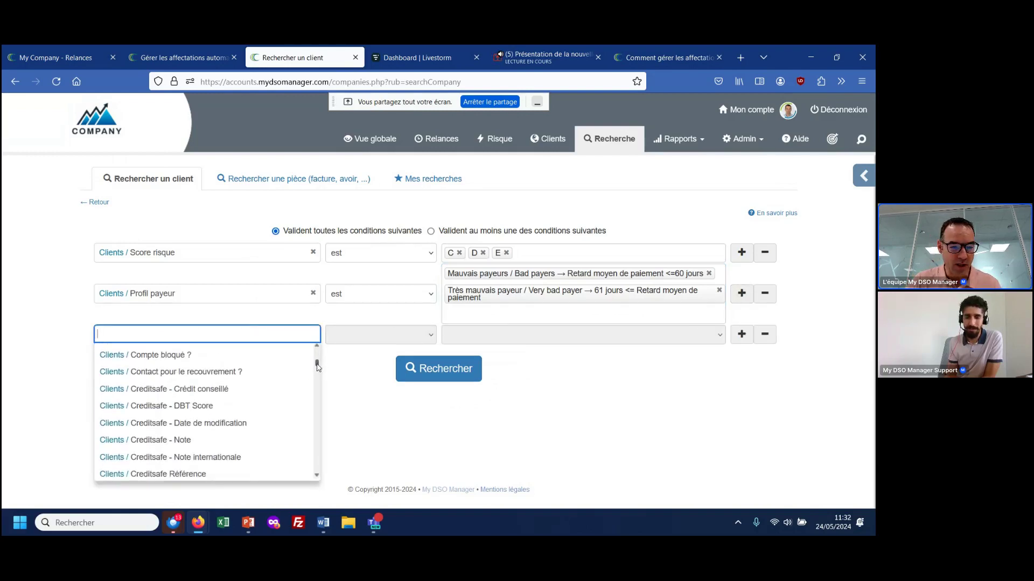
pyautogui.scroll(1, 318, 368)
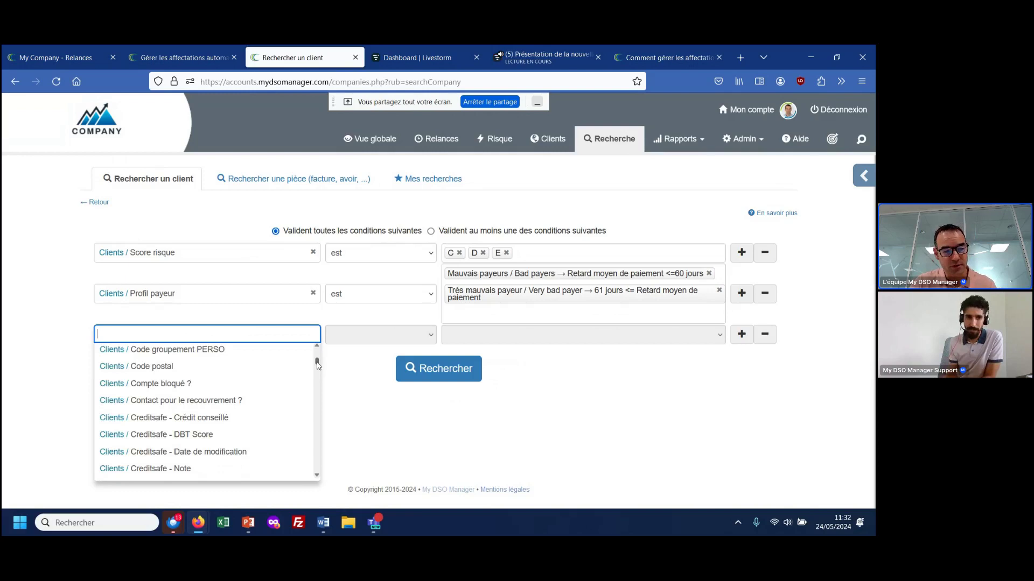
pyautogui.scroll(1, 318, 366)
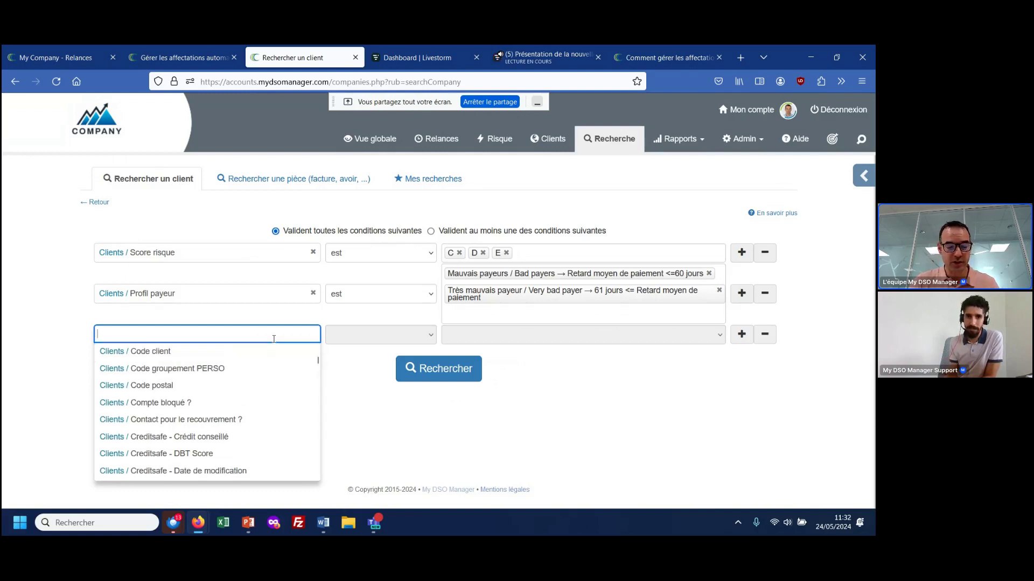
pyautogui.write('gara')
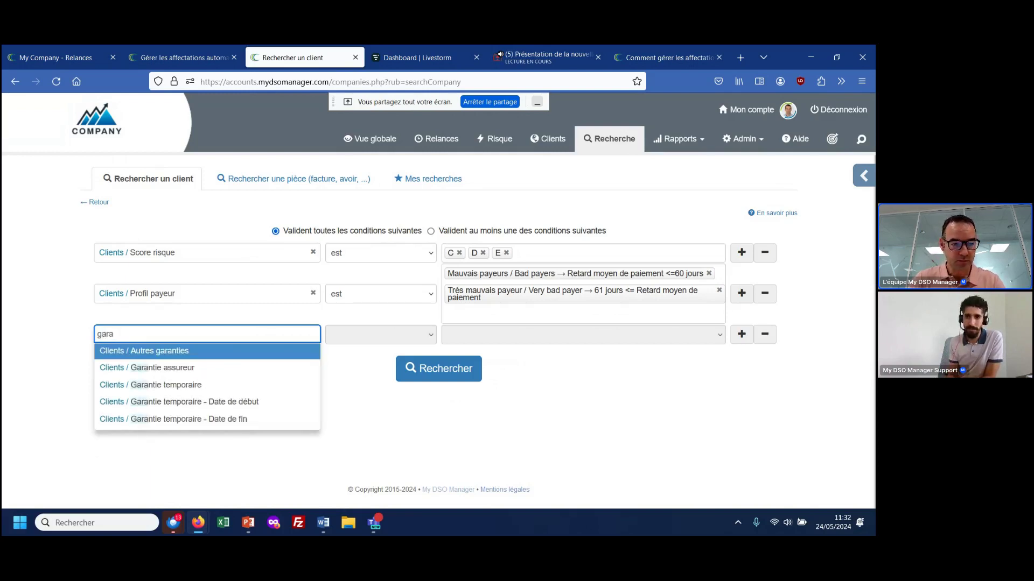
pyautogui.click(220, 386)
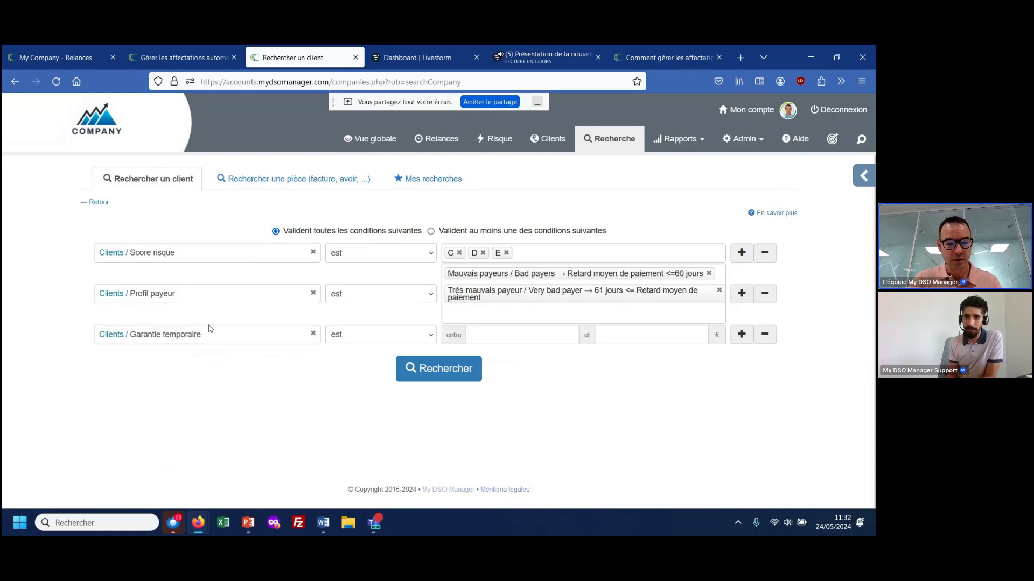
pyautogui.click(236, 336)
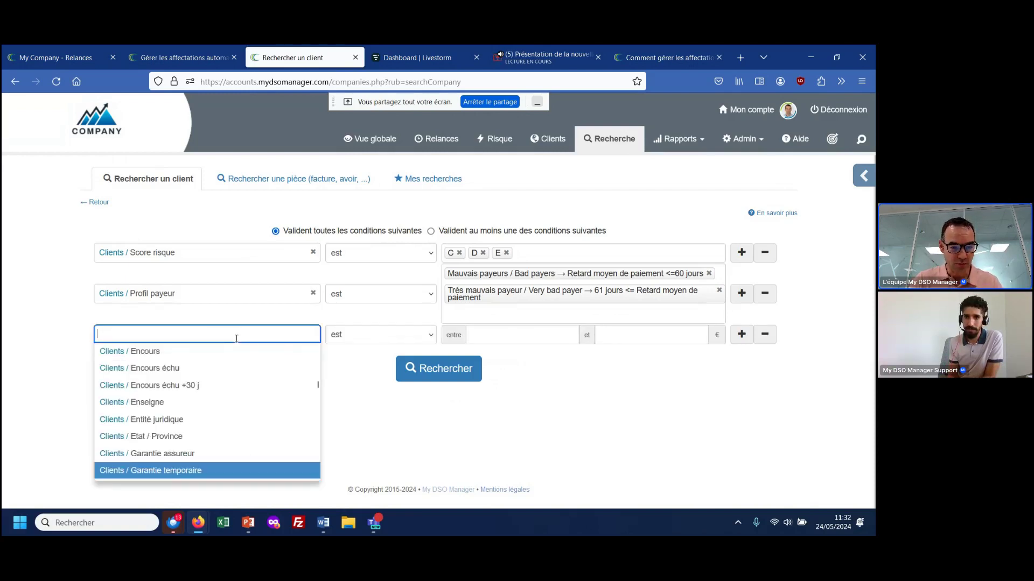
pyautogui.click(236, 455)
pyautogui.click(629, 338)
pyautogui.write('0')
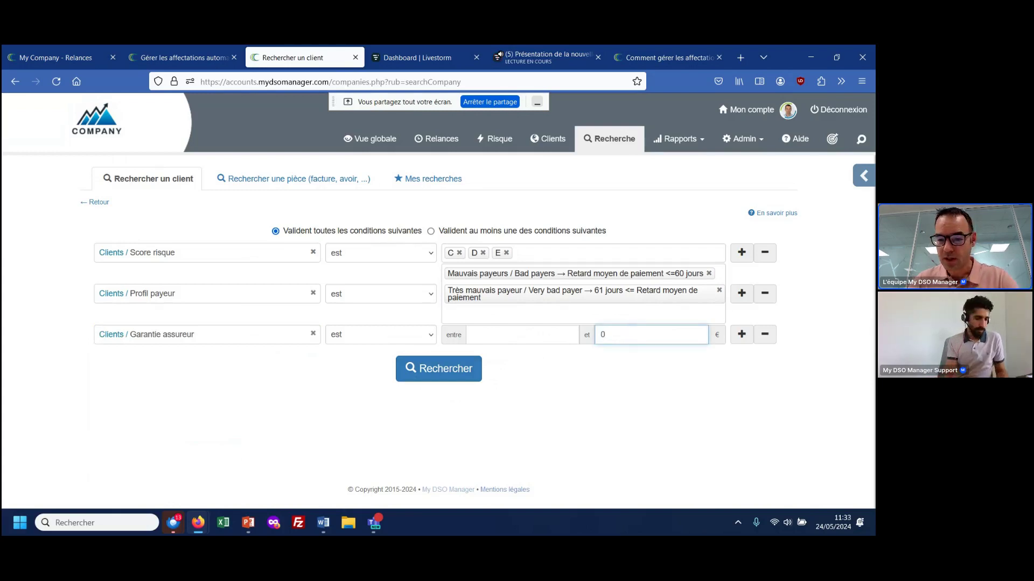
pyautogui.click(742, 335)
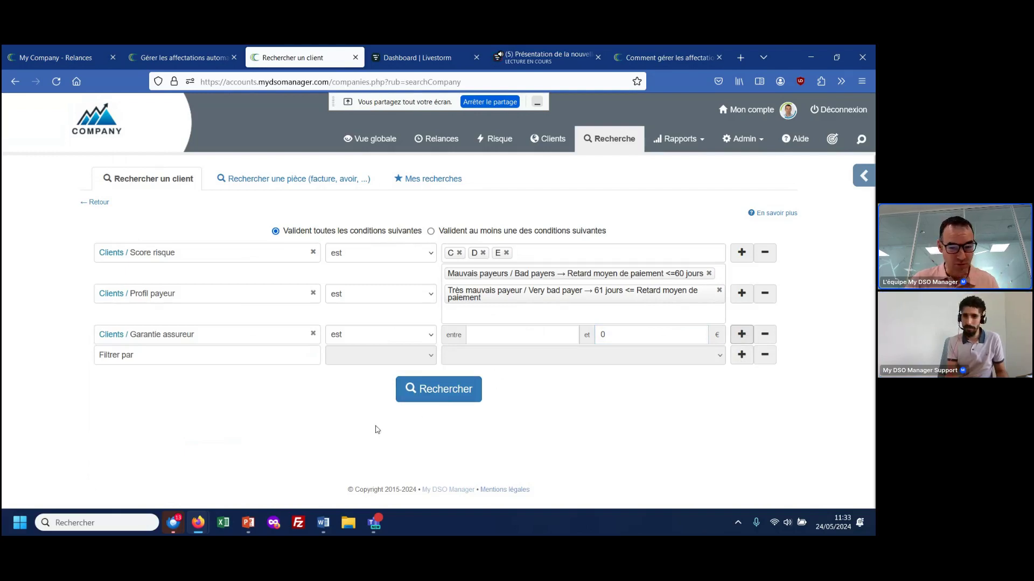
pyautogui.click(278, 362)
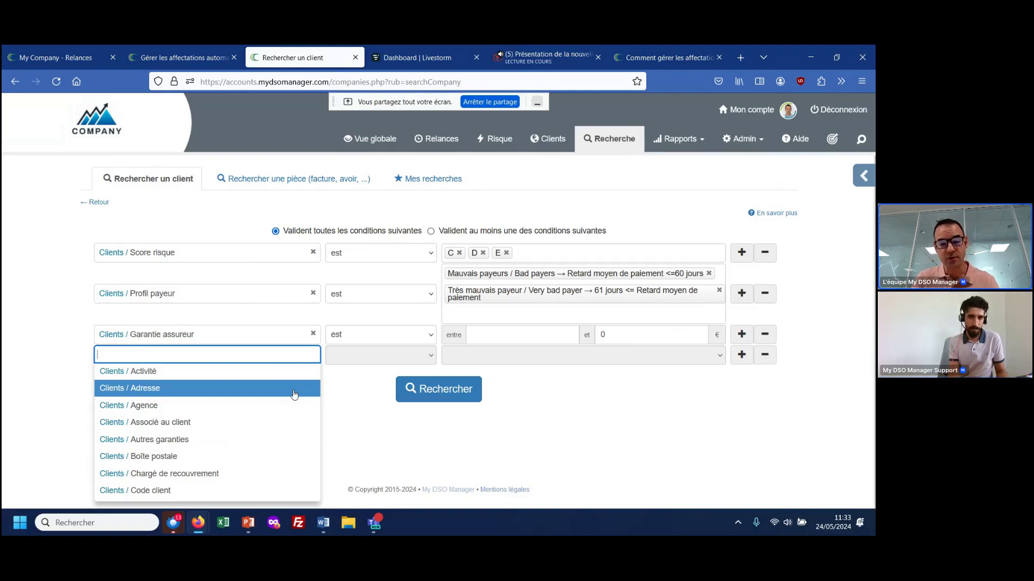
pyautogui.click(483, 433)
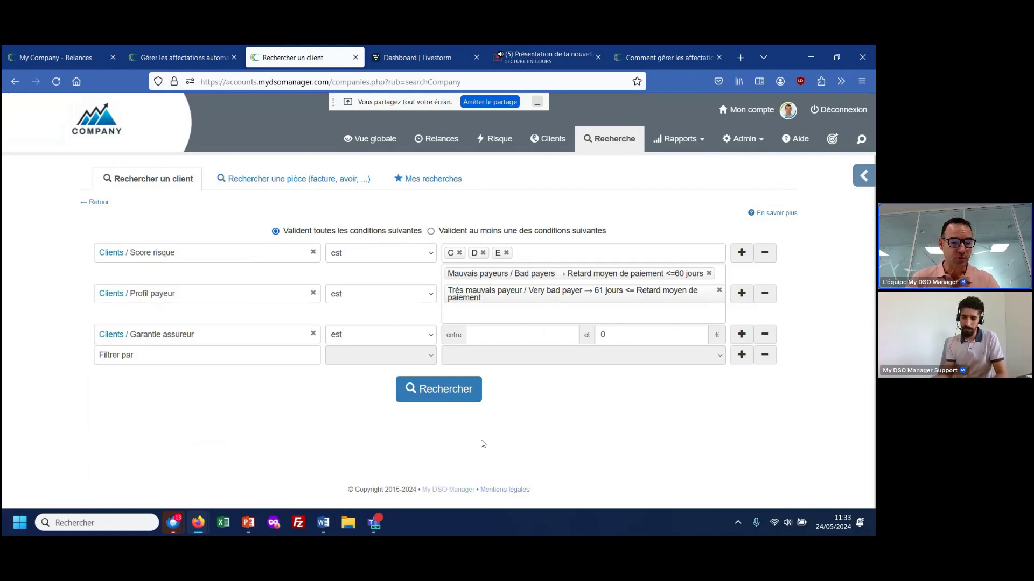
# Run the customer search and save it as "Clients mauvais score + profil payeur + pas de garantie".
pyautogui.click(454, 392)
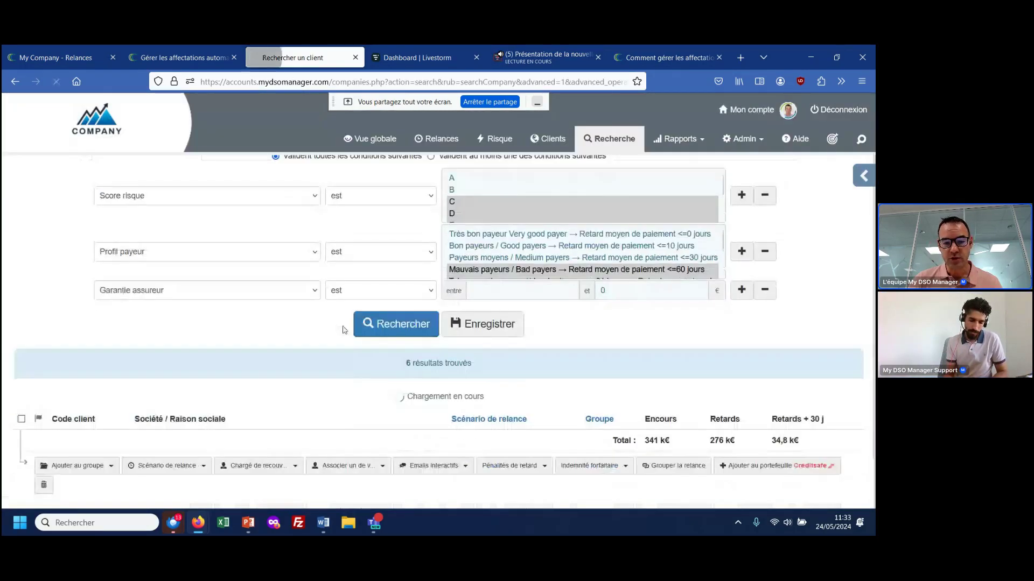
pyautogui.click(483, 313)
pyautogui.click(482, 251)
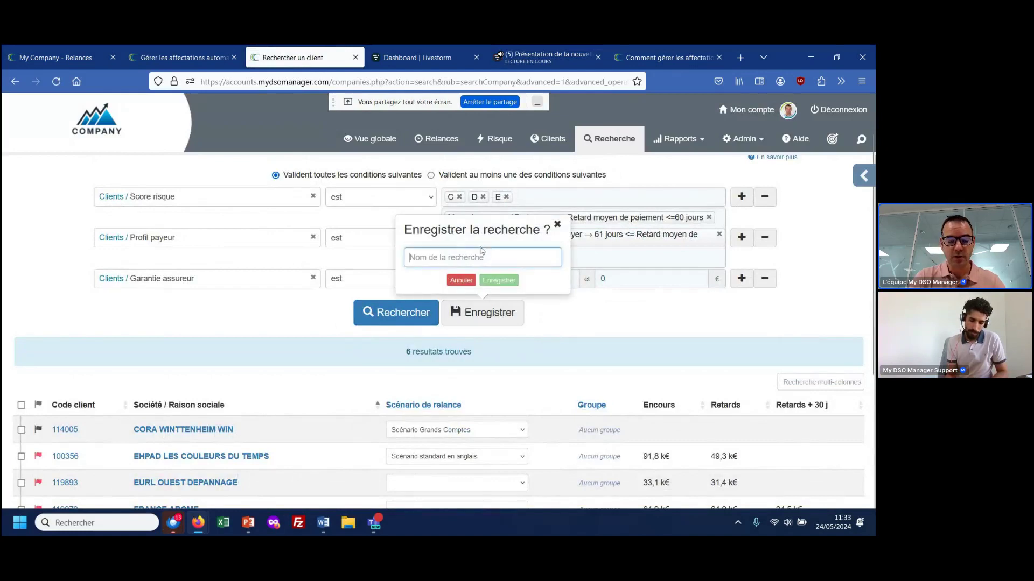
pyautogui.write('Clients')
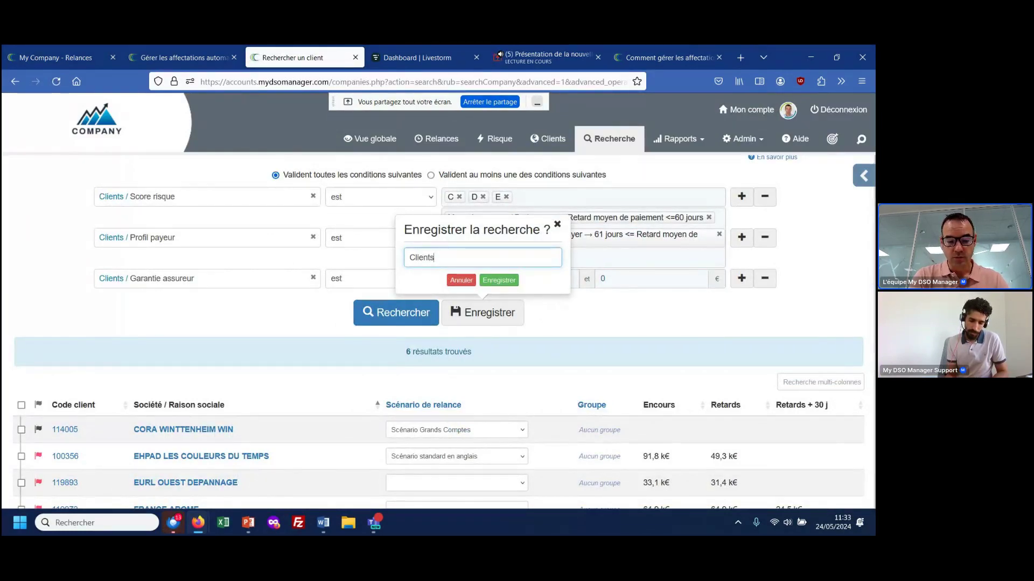
pyautogui.write(' mauvais ')
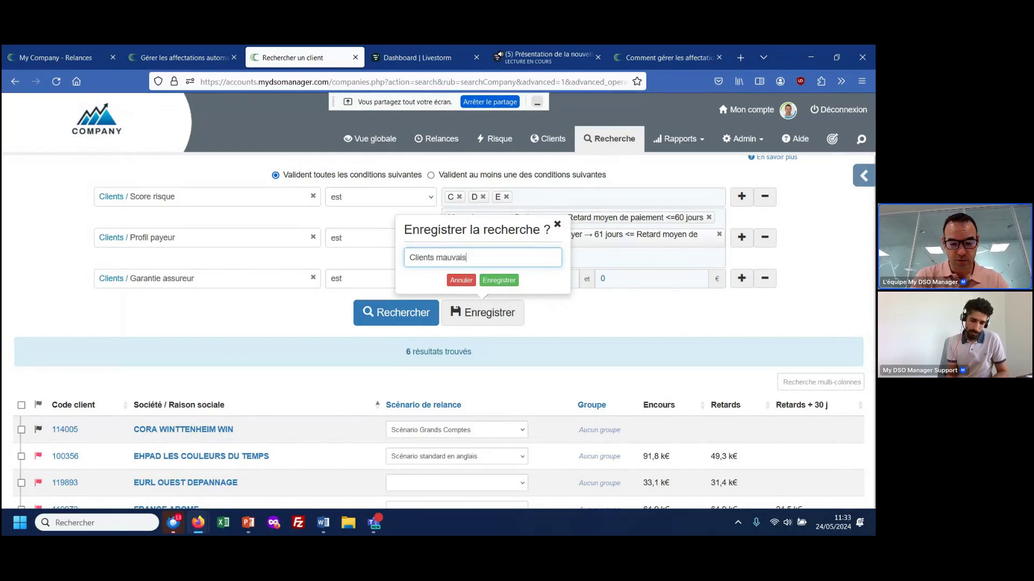
pyautogui.write('score')
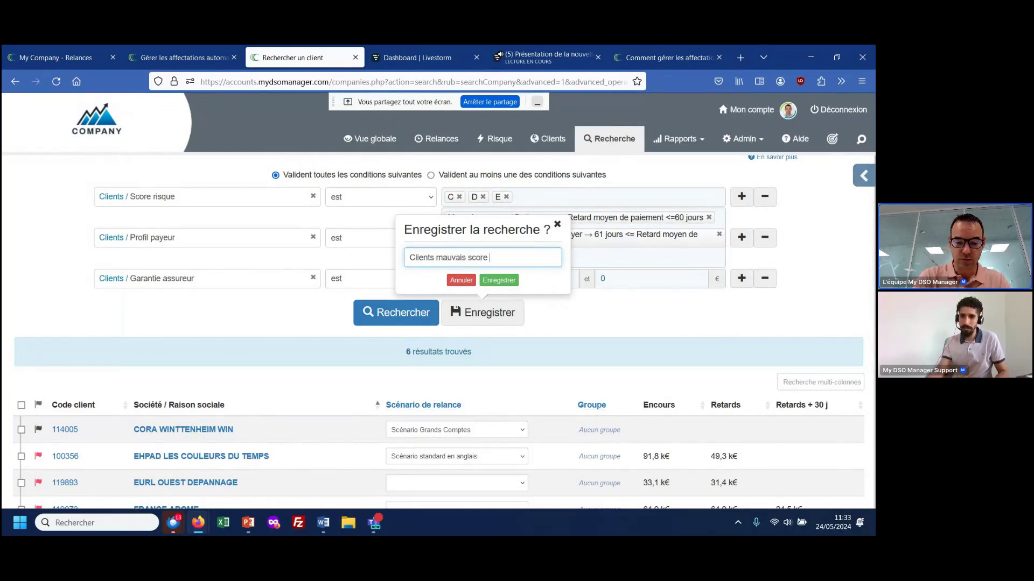
pyautogui.write(' + profil pa')
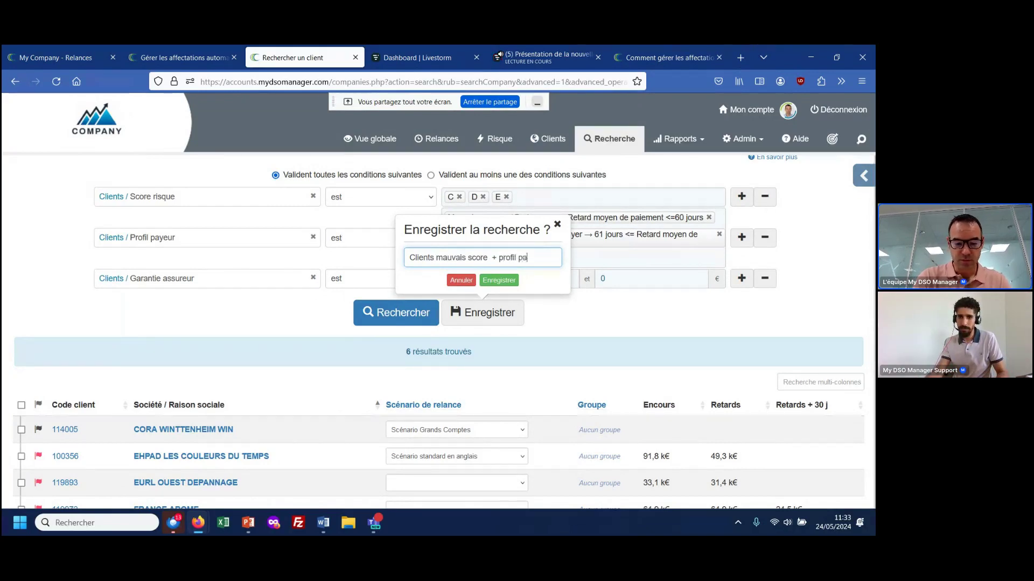
pyautogui.write('yeur + pas de garantie')
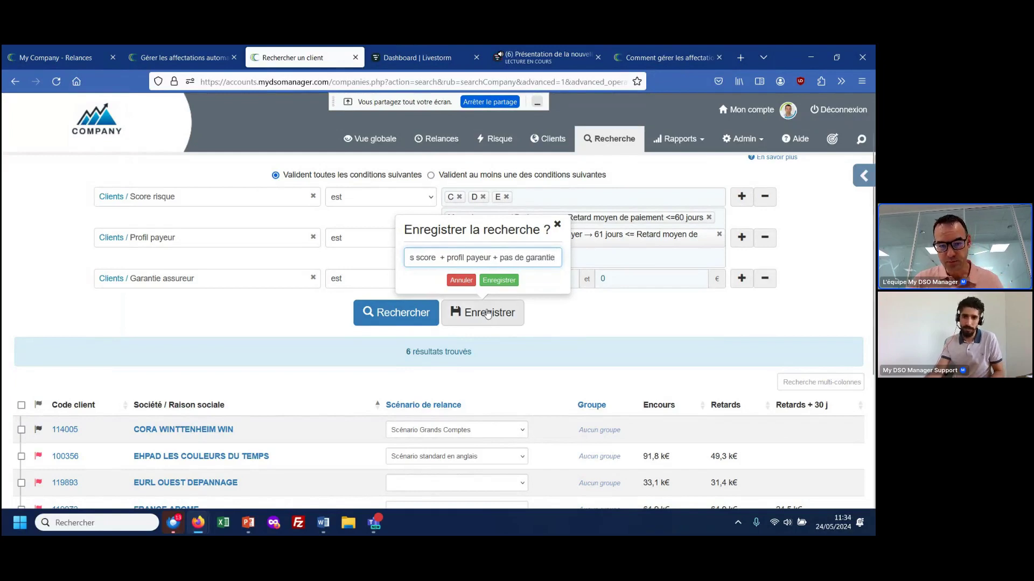
pyautogui.click(499, 280)
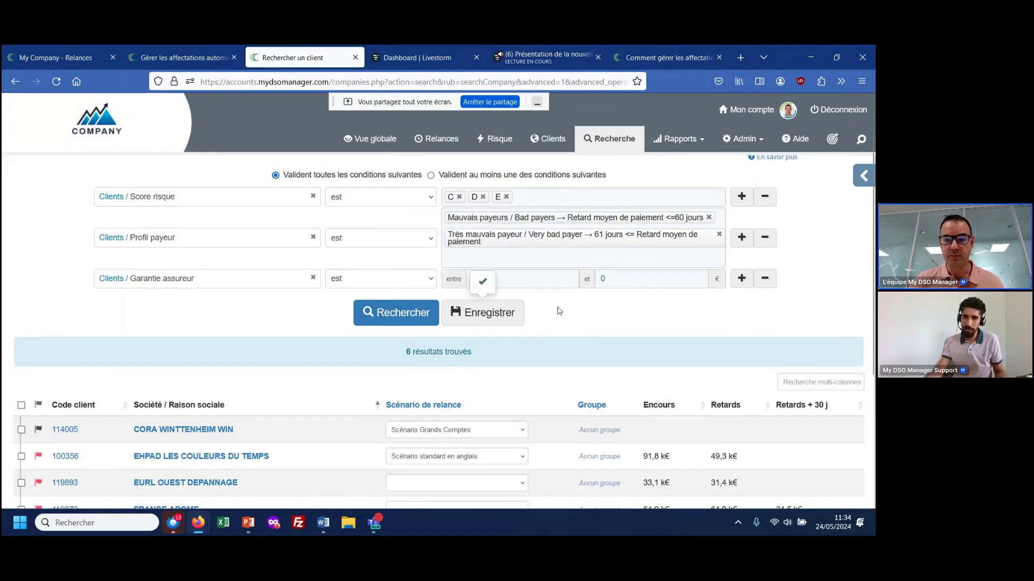
# Add an automatic assignment of type Groupes that uses the saved search "Clients mauvais score + profil payeur + pas de garantie".
pyautogui.click(743, 139)
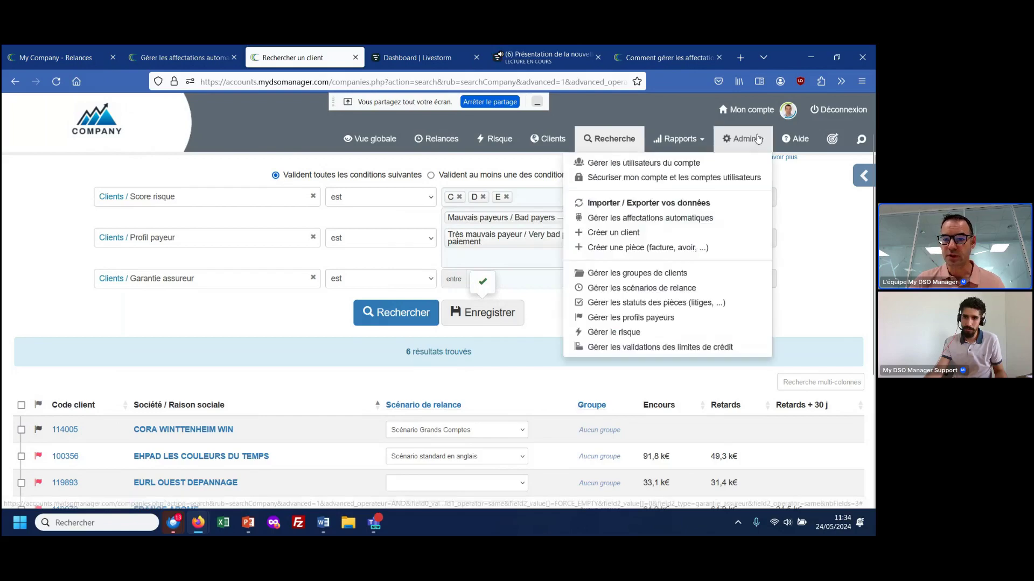
pyautogui.click(705, 221)
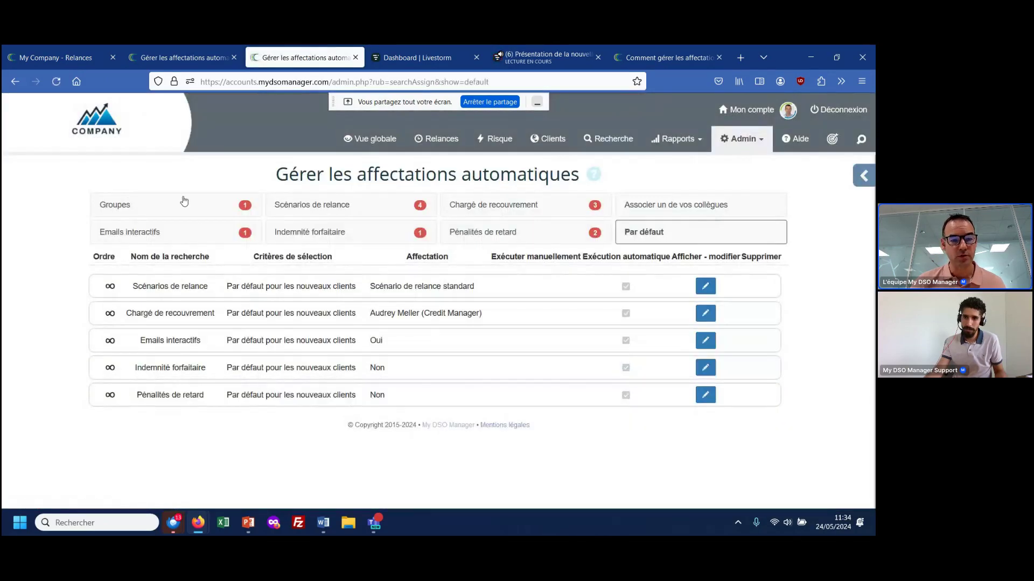
pyautogui.click(184, 205)
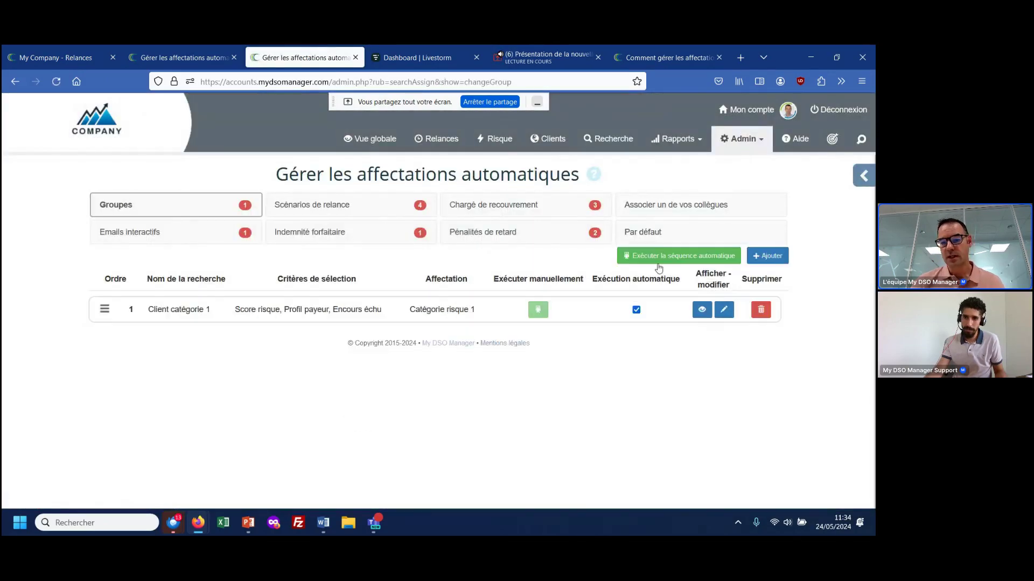
pyautogui.click(775, 255)
pyautogui.click(370, 192)
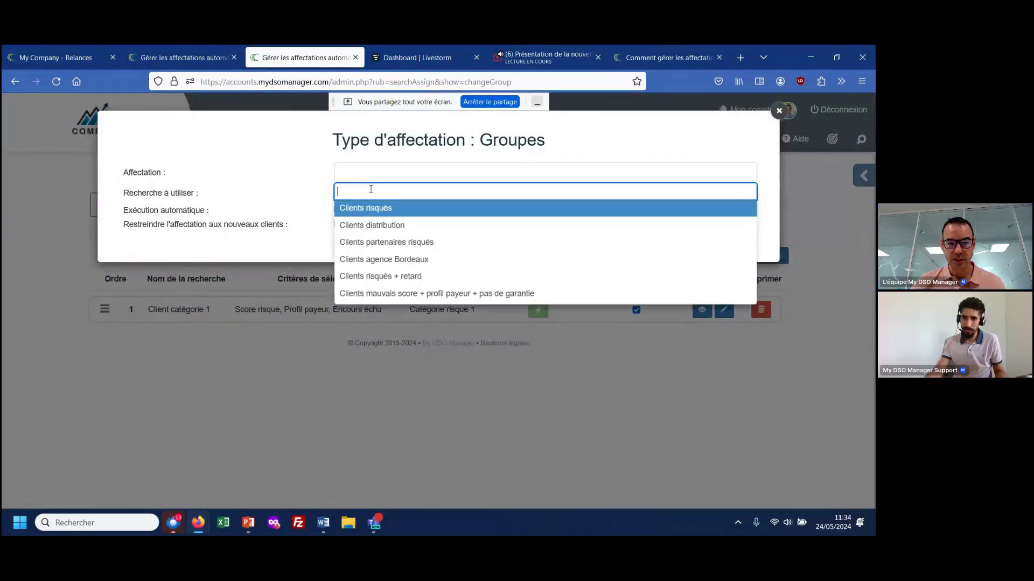
pyautogui.click(397, 294)
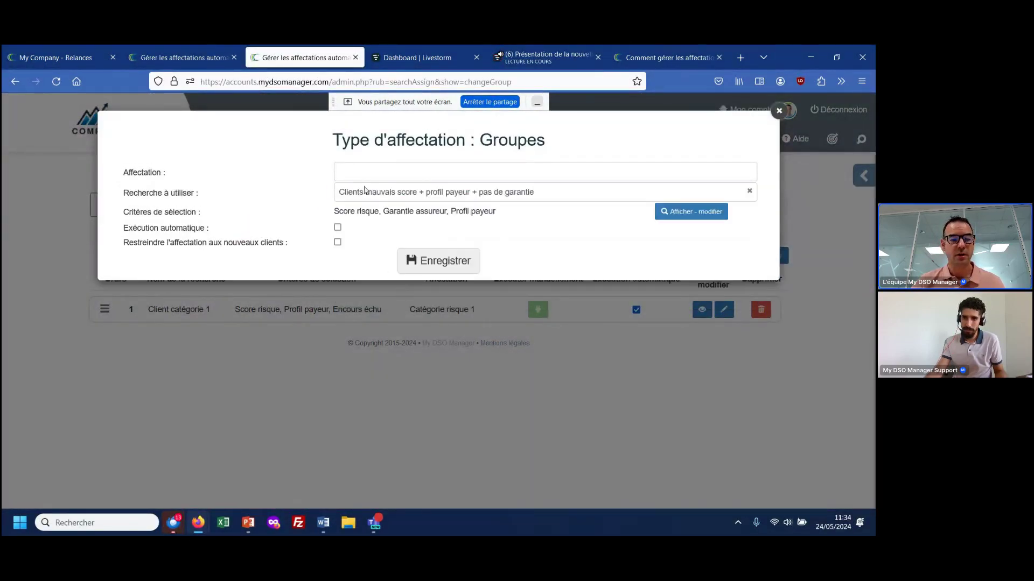
# Set the assignment to Catégorie risque 3, enable automatic execution and save it.
pyautogui.click(362, 170)
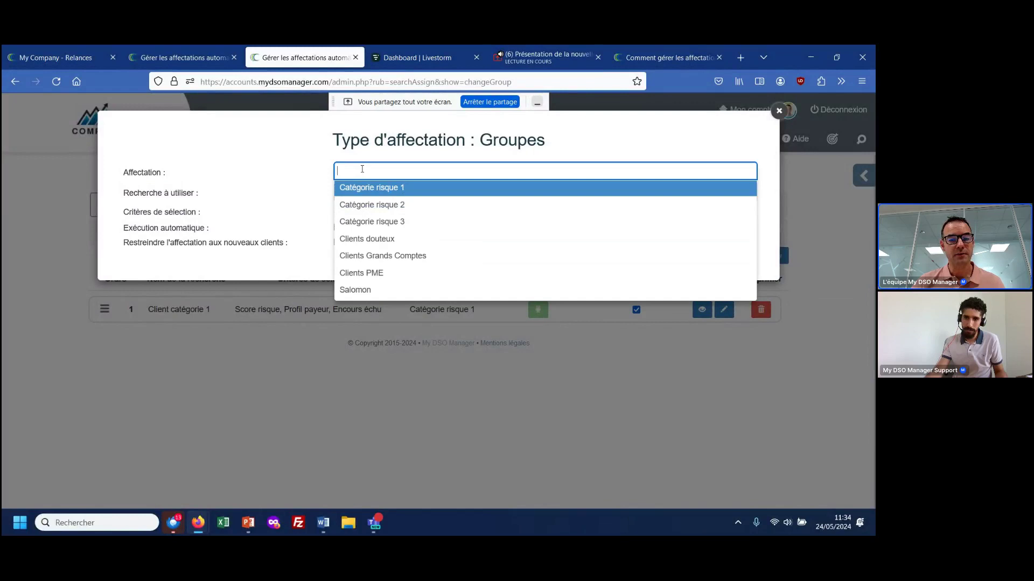
pyautogui.click(382, 222)
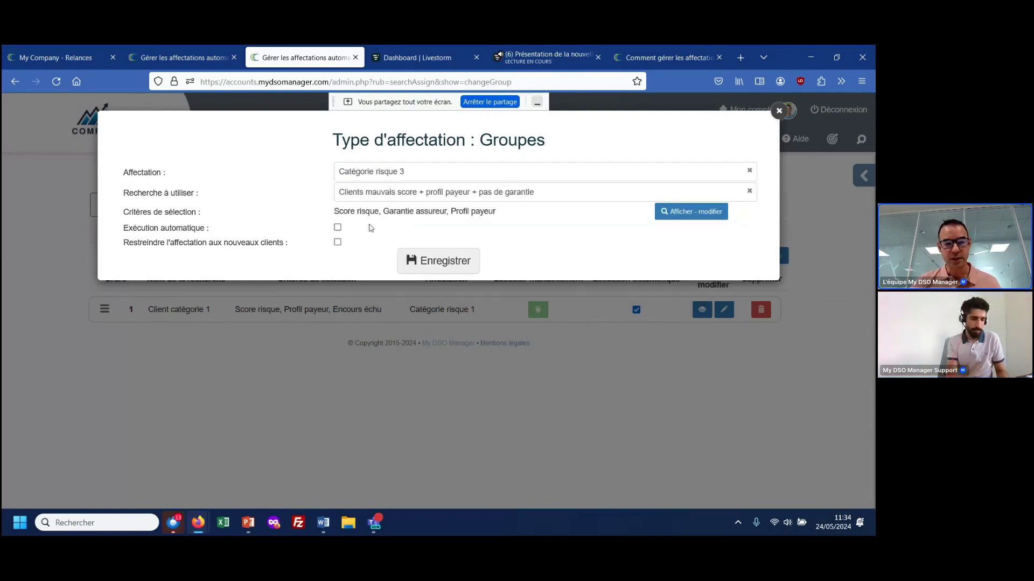
pyautogui.click(338, 228)
pyautogui.click(461, 262)
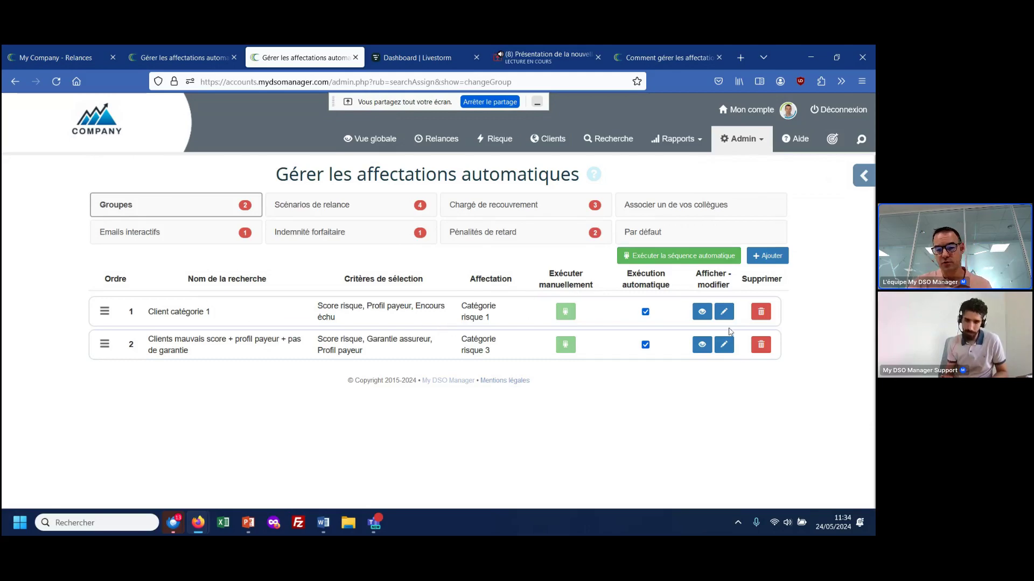
# View the customers matched by the Client catégorie 1 assignment and examine the group choices on the ANSAMBLE SAS record.
pyautogui.click(701, 313)
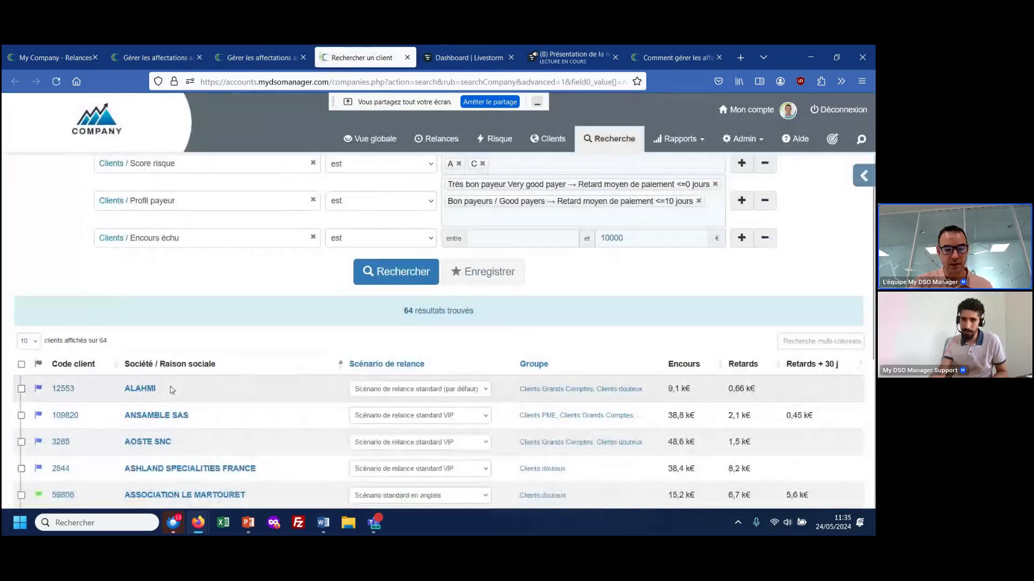
pyautogui.click(162, 417)
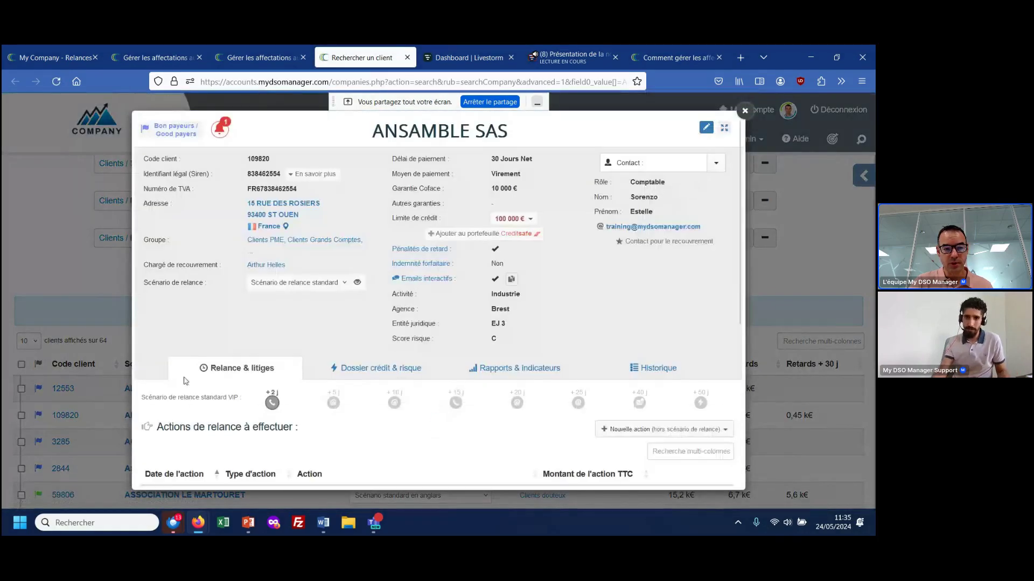
pyautogui.click(289, 251)
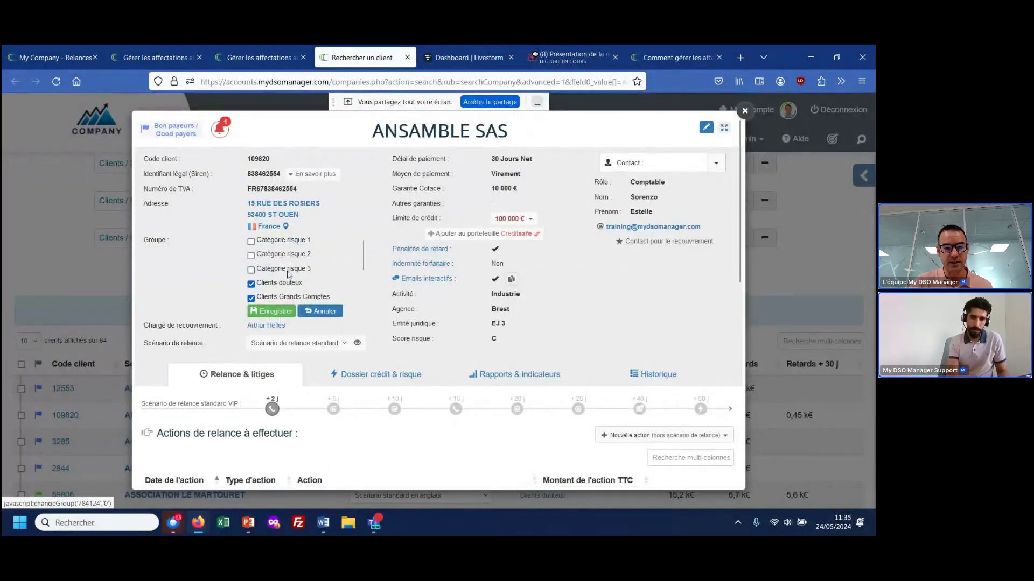
pyautogui.scroll(-2, 294, 293)
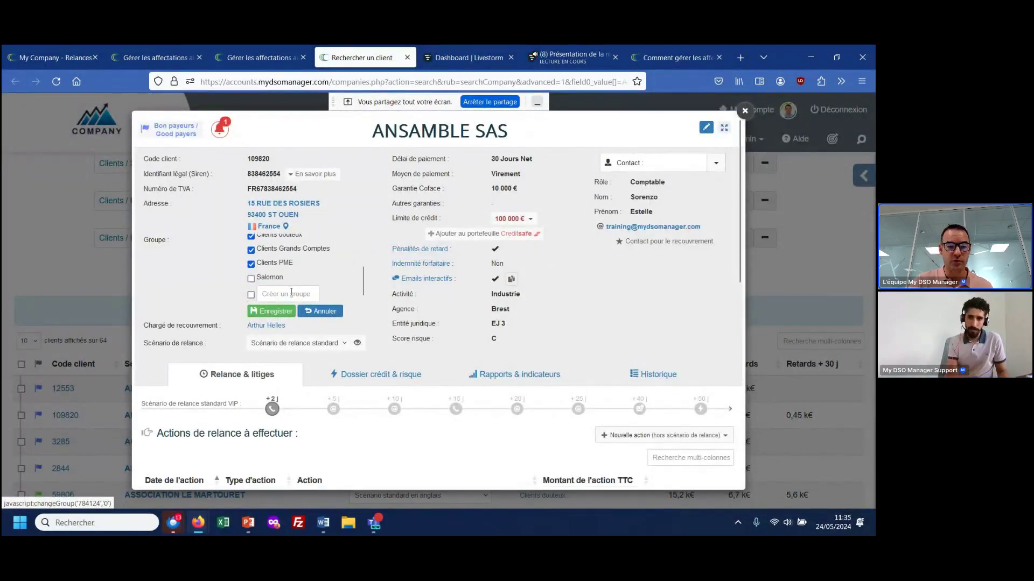
pyautogui.scroll(2, 291, 292)
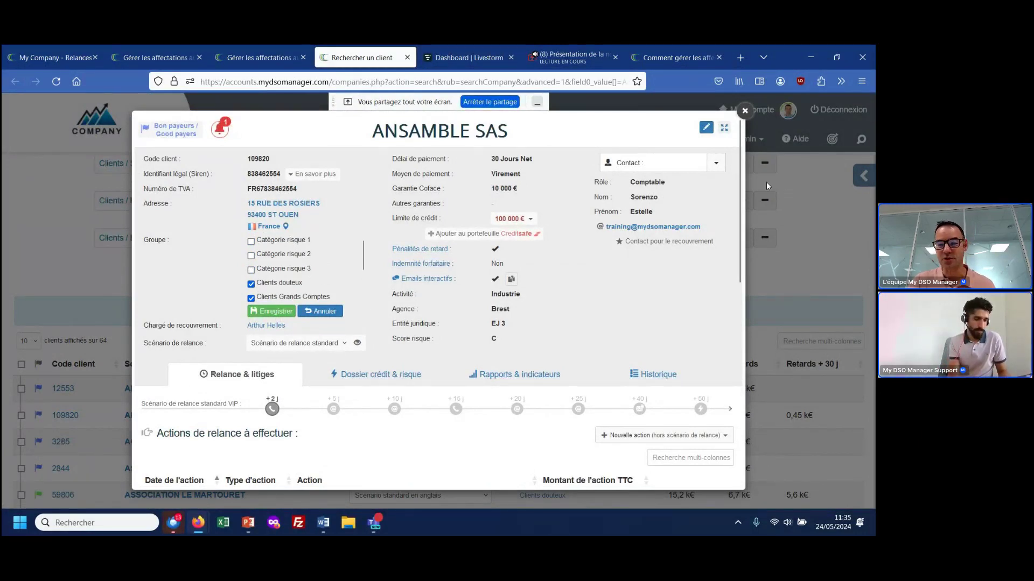
pyautogui.click(742, 114)
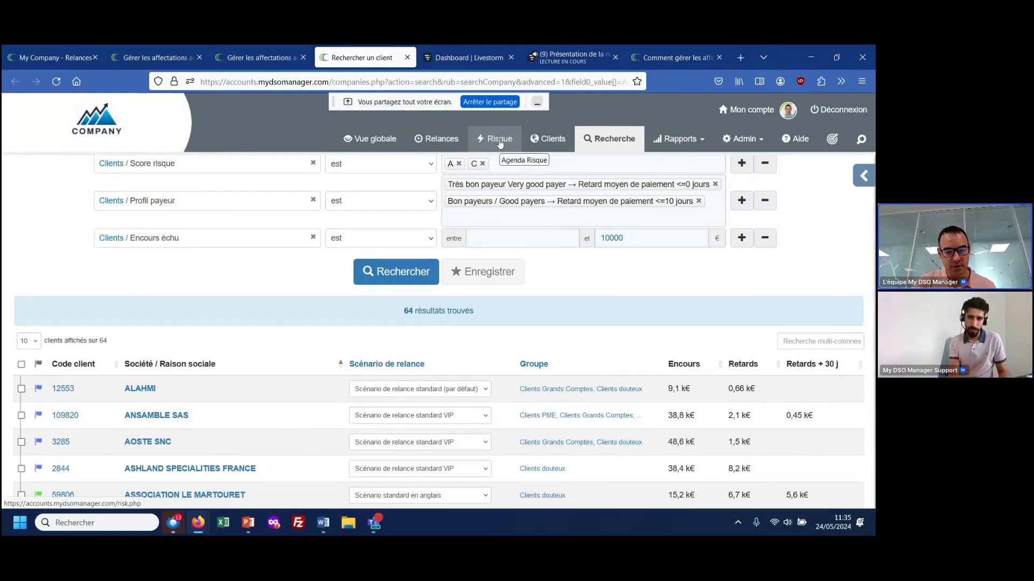
# Switch to the Search & Assign presentation in PowerPoint.
pyautogui.click(249, 523)
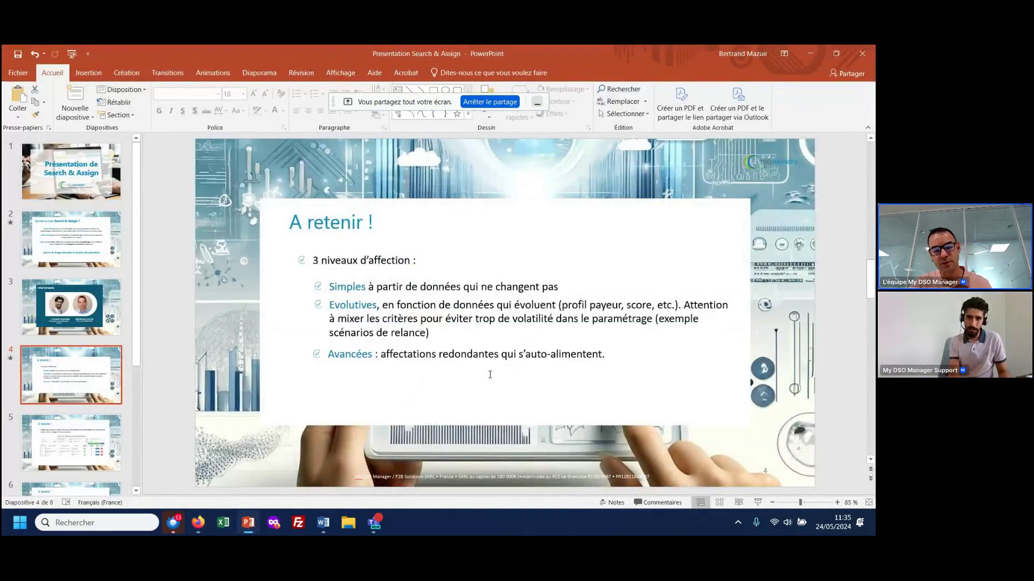